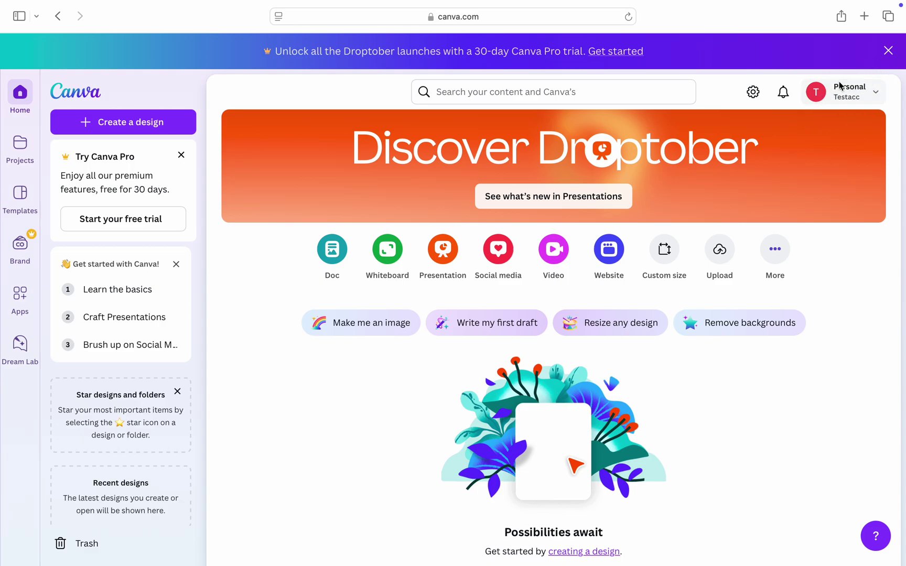
Go to Settings from the account menu to show the profile, name and email fields
left_click(856, 94)
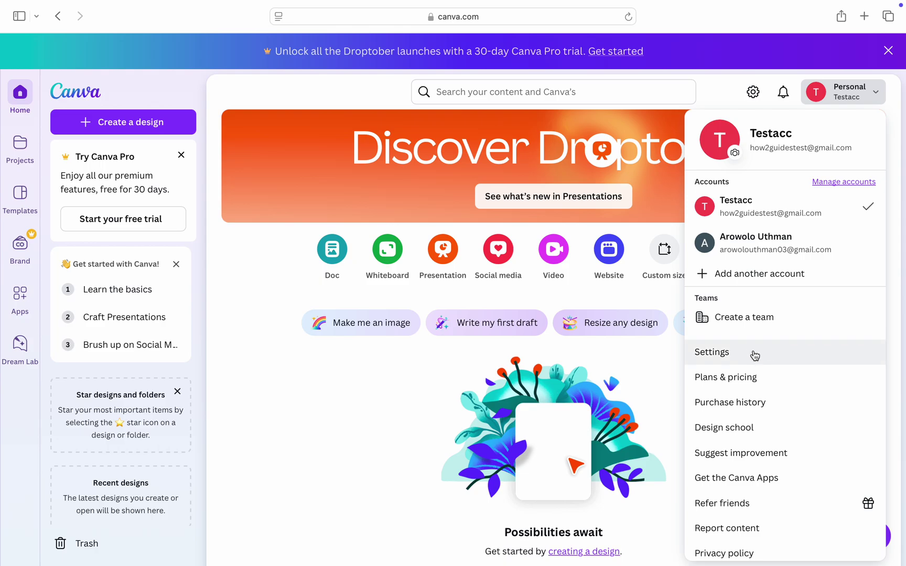
left_click(755, 354)
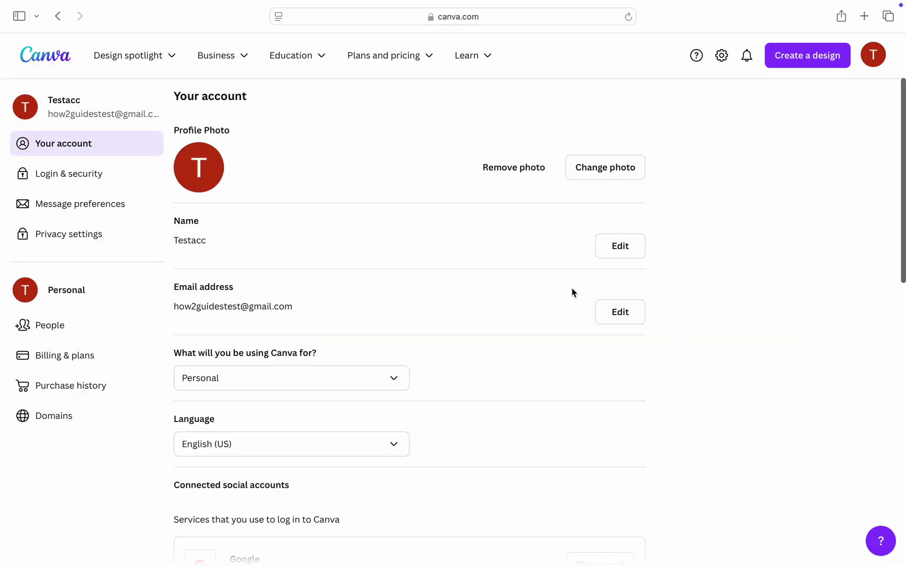
Start editing the account email address, which brings up the verification-code check
left_click(620, 312)
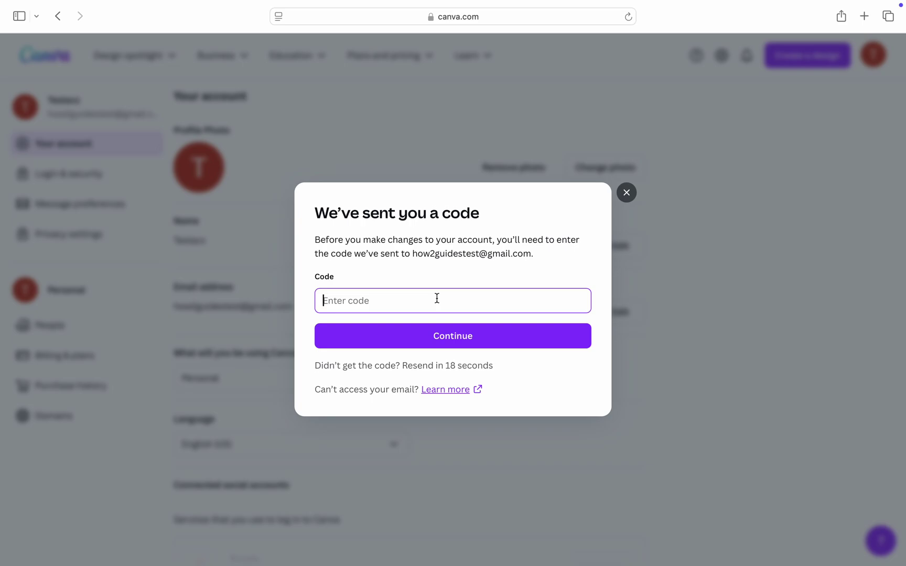
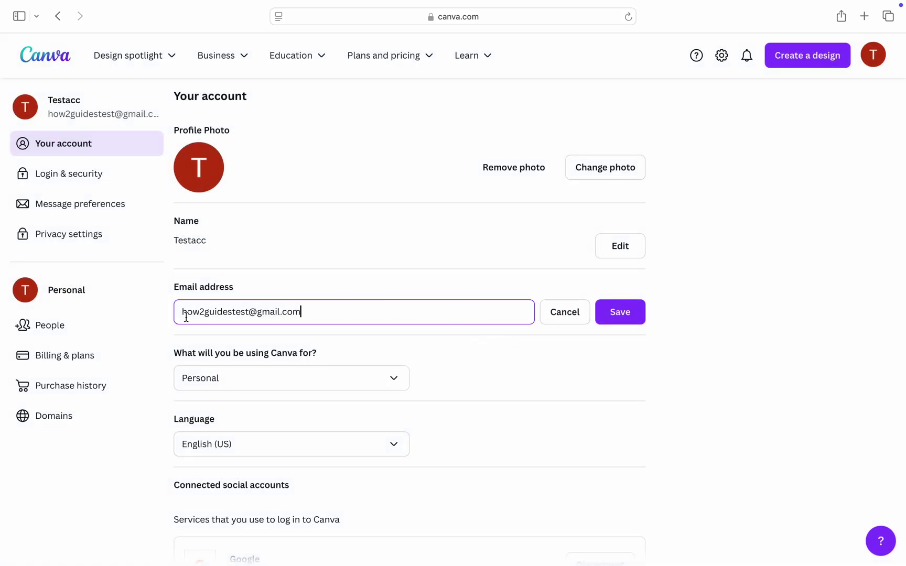
Select the old username part of the email address for replacement
double_click(227, 312)
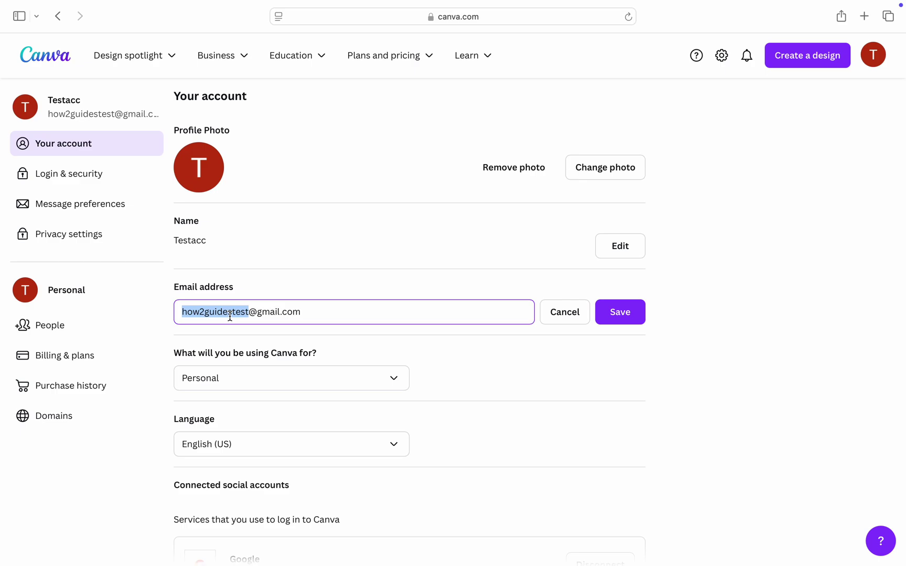
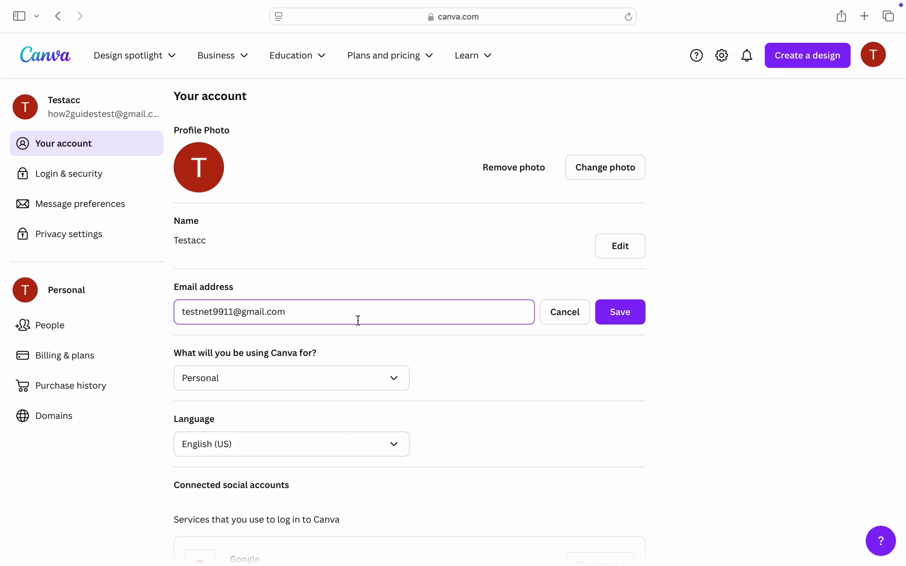
Save the new Gmail address and confirm it with the received code
left_click(638, 320)
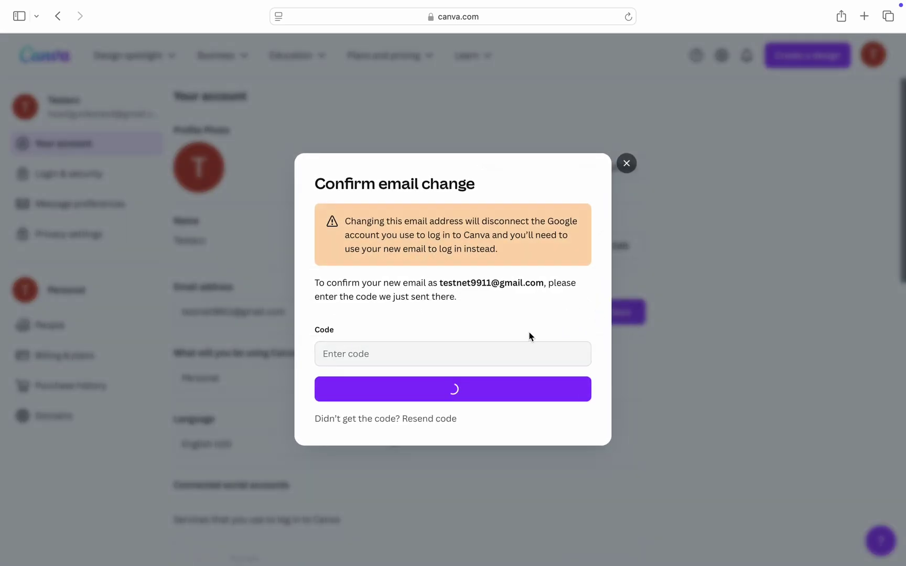
left_click(490, 349)
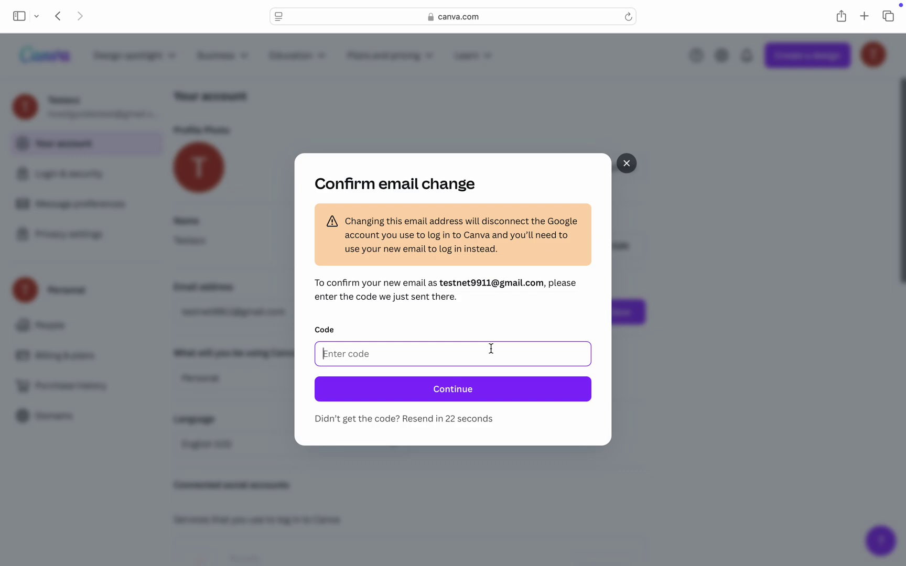
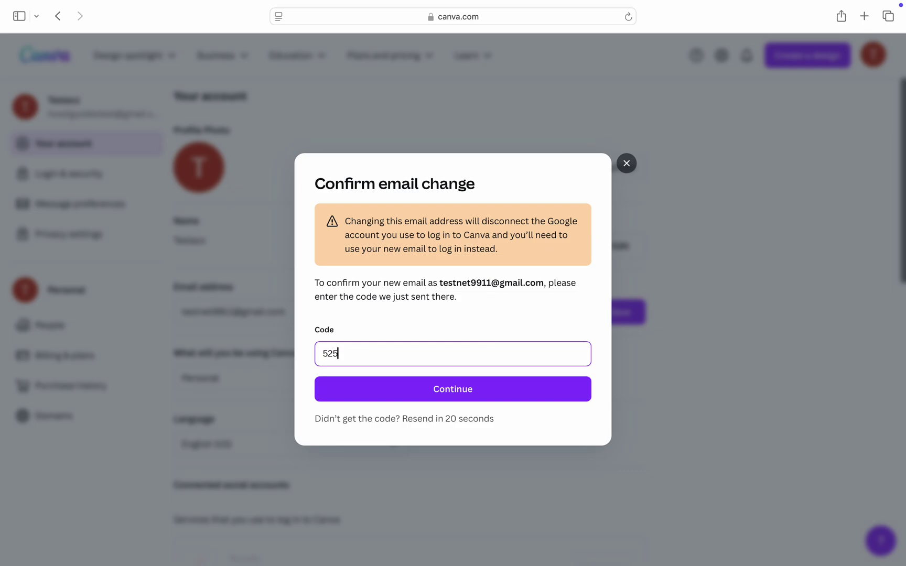
key("Return")
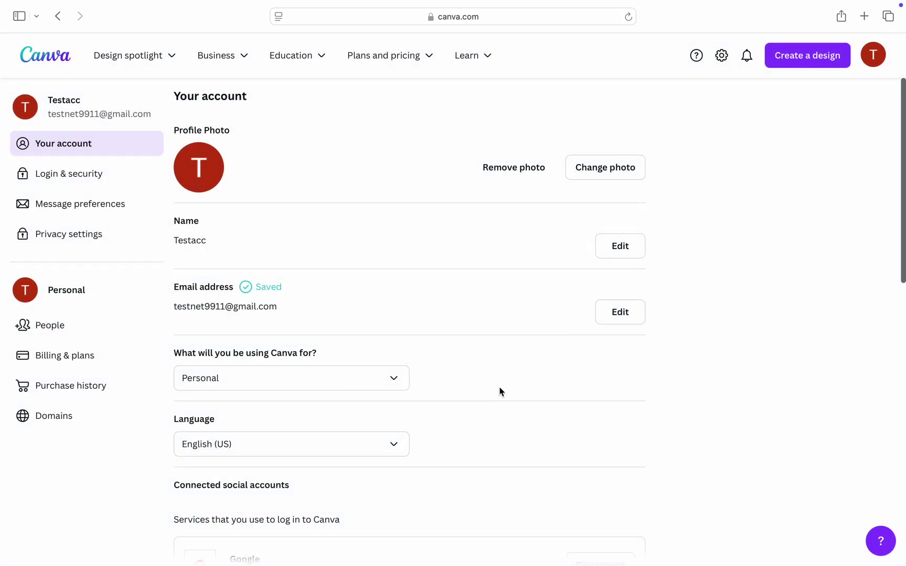